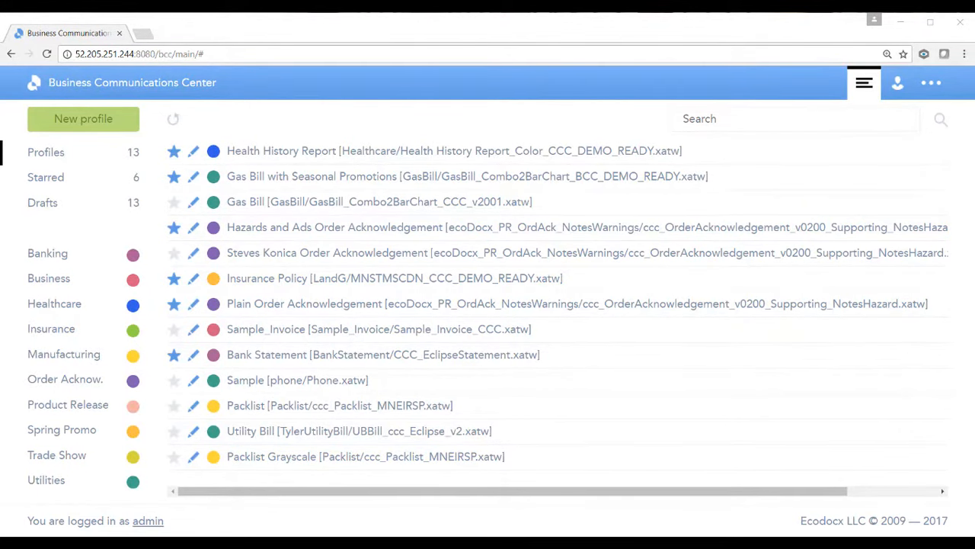
Step: Filter the sidebar to Healthcare profiles and open the Health History Report profile
click(76, 305)
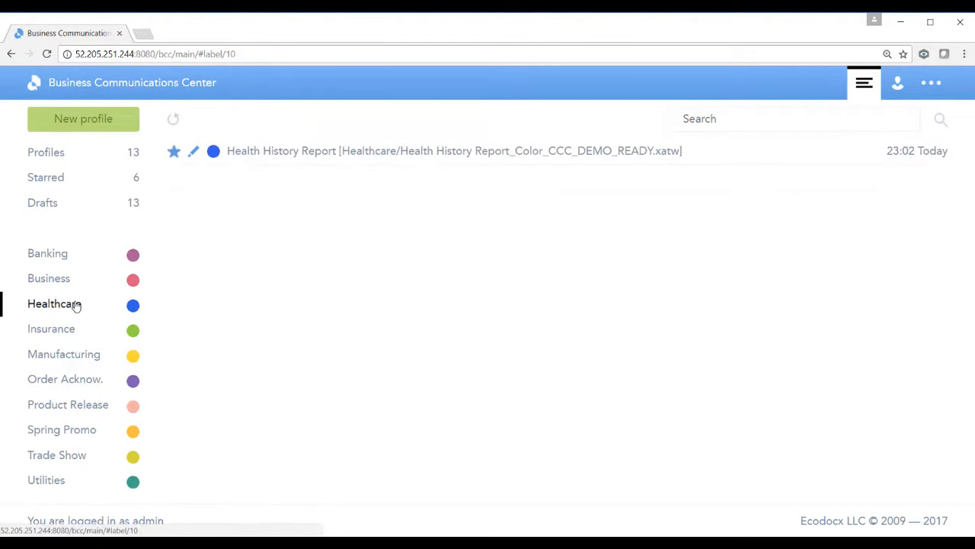
click(373, 152)
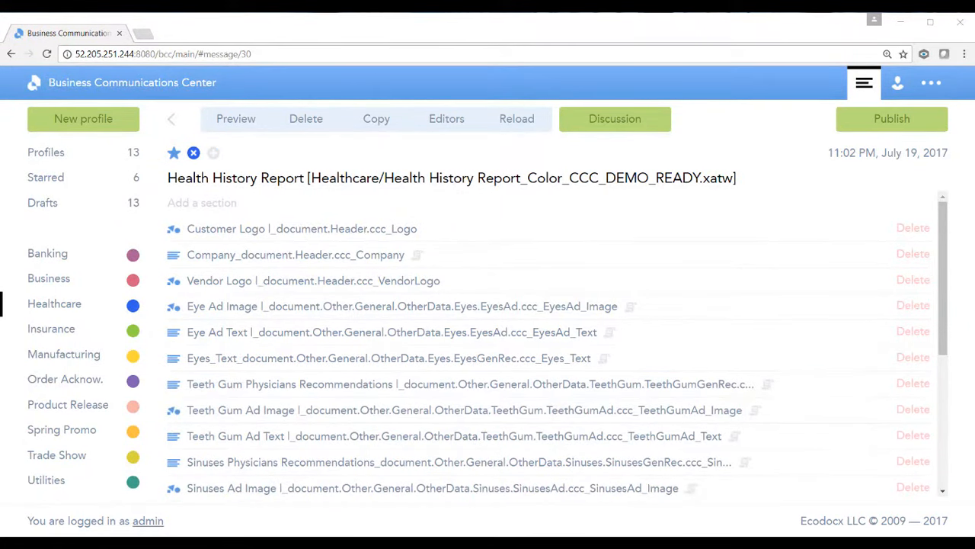
Step: Preview the report with sample data as a PDF and read to the page-2 eye and gums recommendations
click(236, 121)
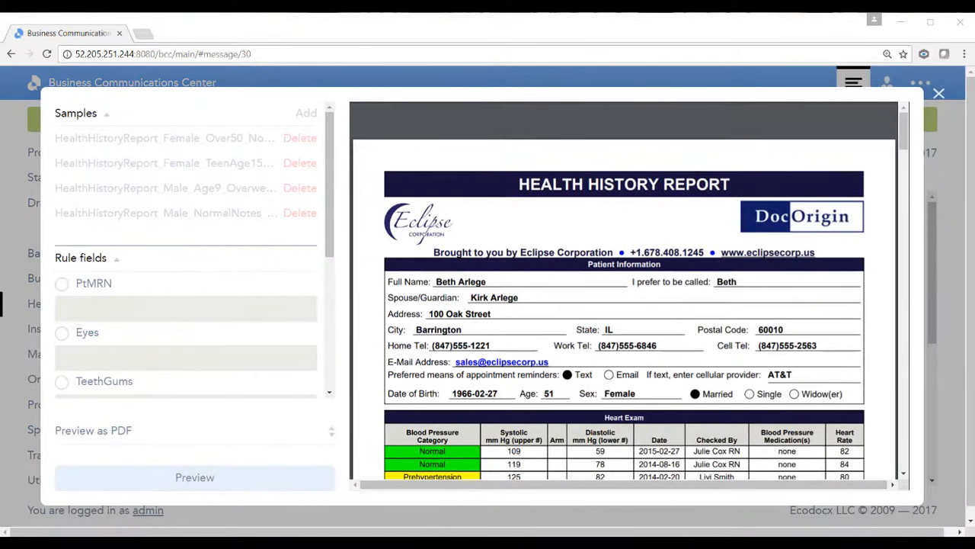
mouse_move(623, 305)
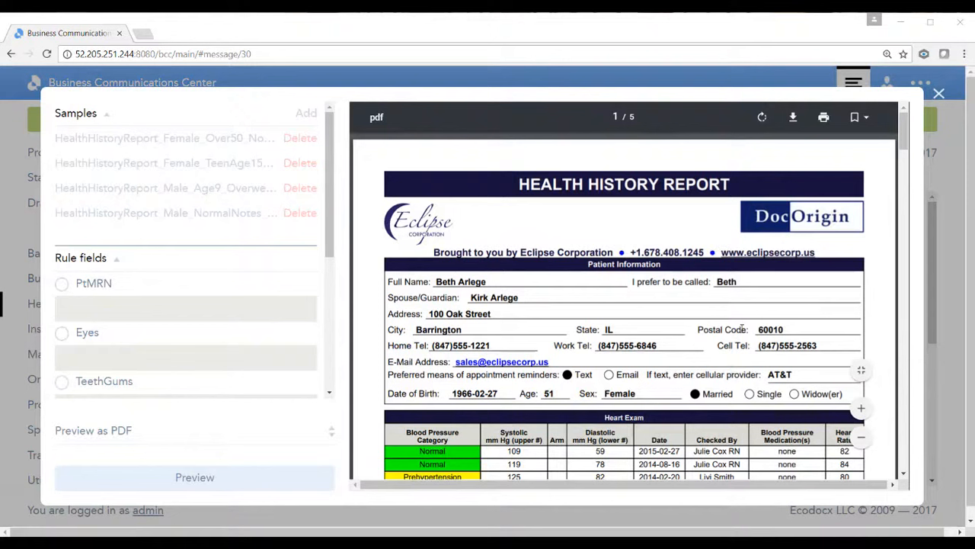
scroll(671, 284, down, 1)
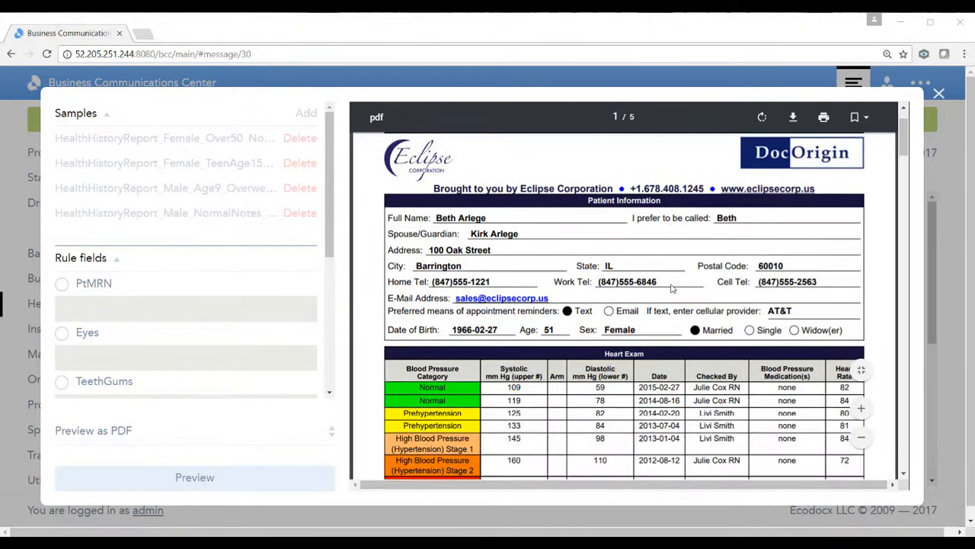
scroll(672, 290, down, 1)
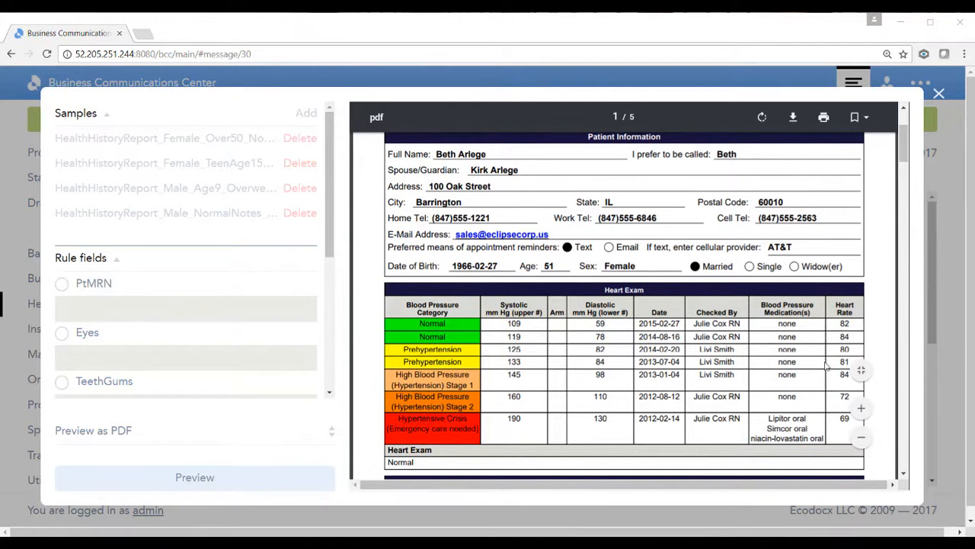
scroll(577, 430, down, 1)
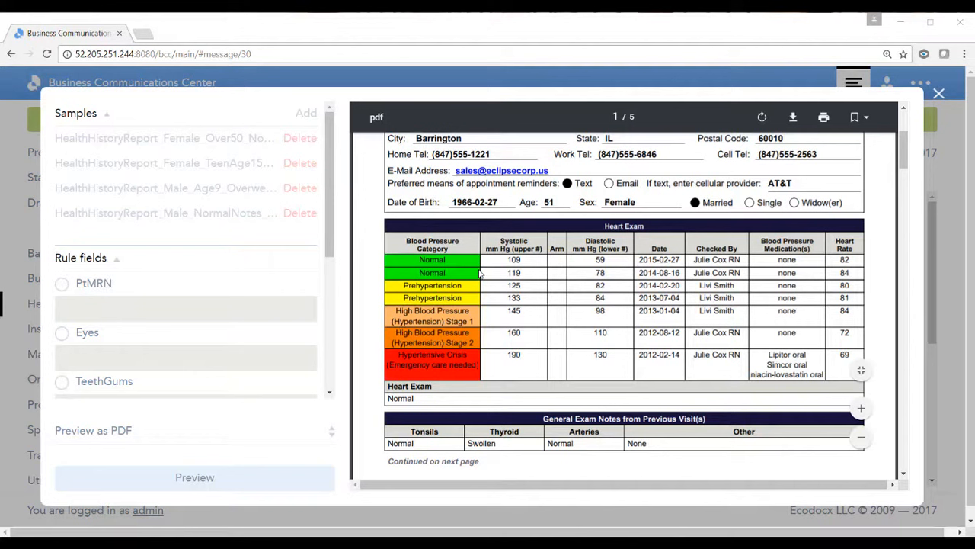
scroll(561, 333, down, 1)
scroll(561, 333, down, 2)
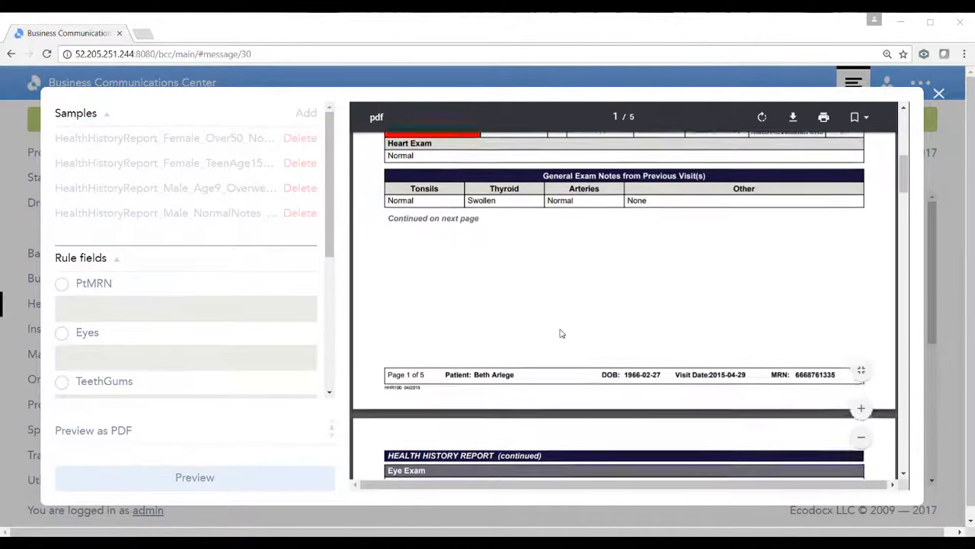
scroll(561, 333, down, 1)
scroll(561, 333, down, 2)
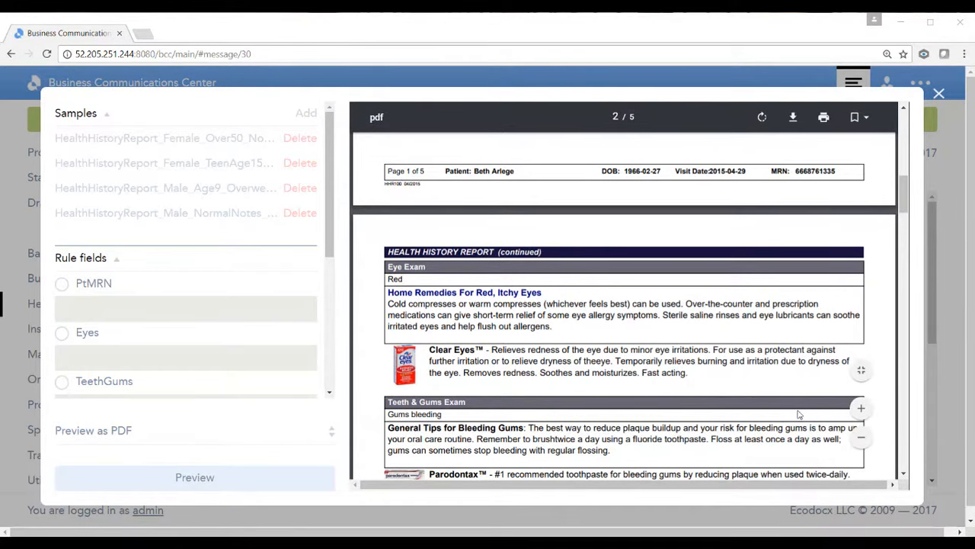
Step: Enable the Eyes rule field with value Dry and regenerate the PDF to see the Systane eye-drop recommendation
click(62, 332)
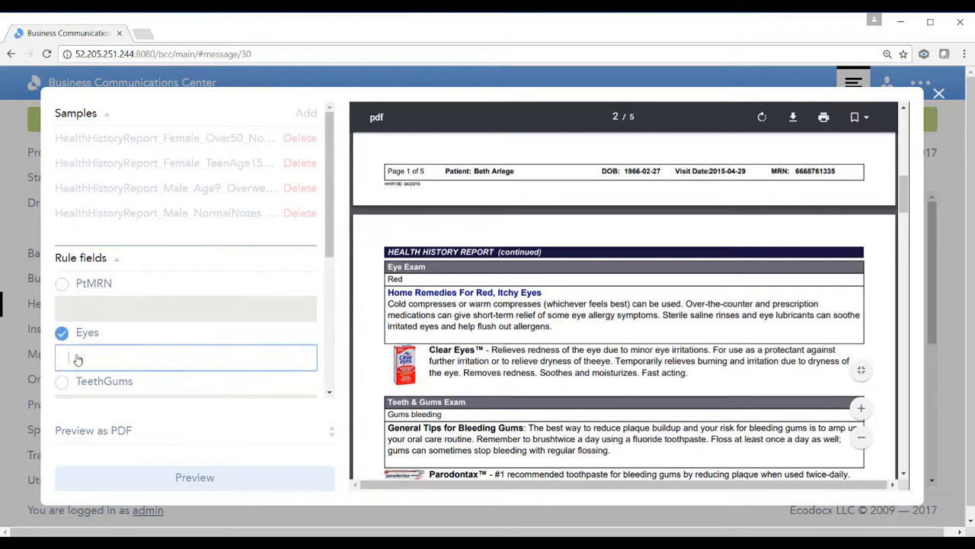
text(Dry)
click(220, 480)
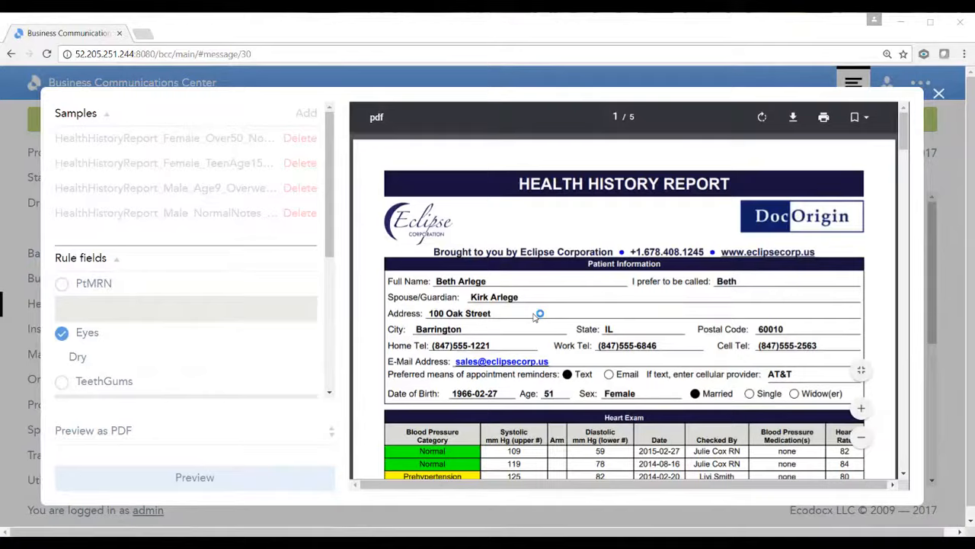
scroll(537, 314, down, 5)
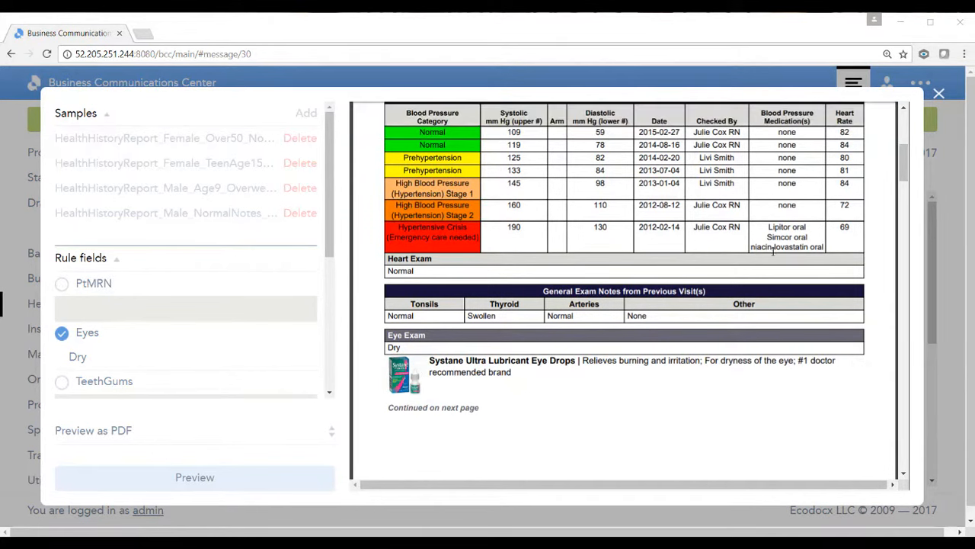
Step: Close the preview and review the Nutrition Tips and Medical Care articles under Overall Physicians Recommendations
click(940, 93)
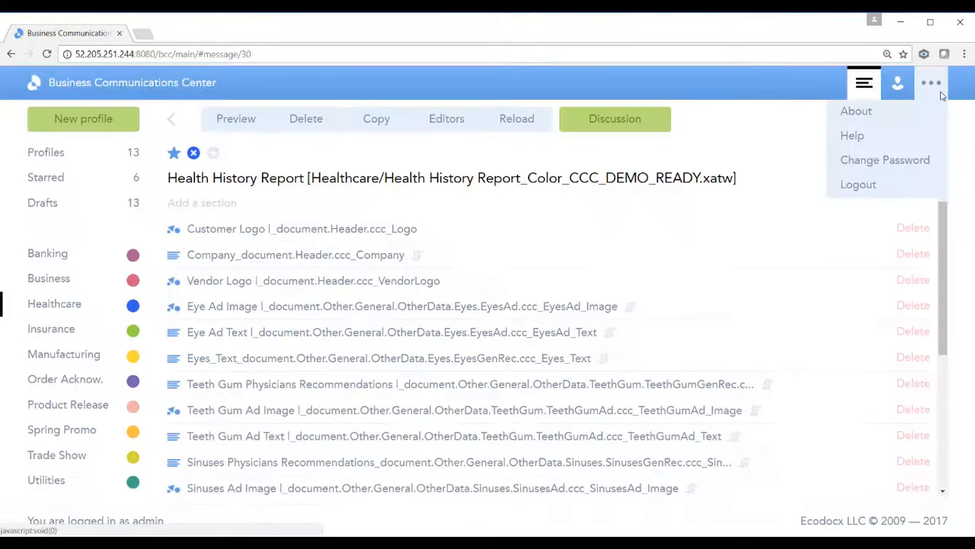
scroll(398, 367, down, 3)
click(398, 366)
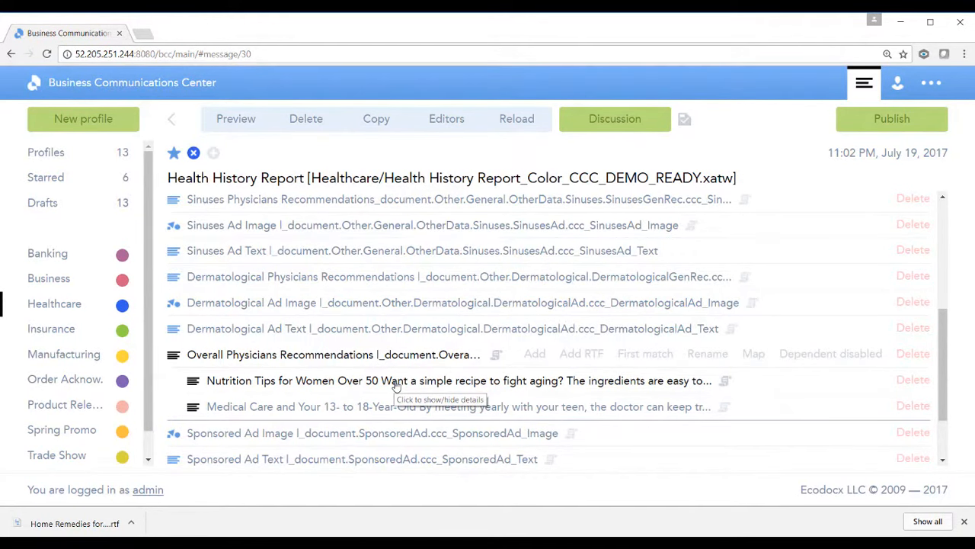
click(397, 382)
scroll(392, 389, down, 1)
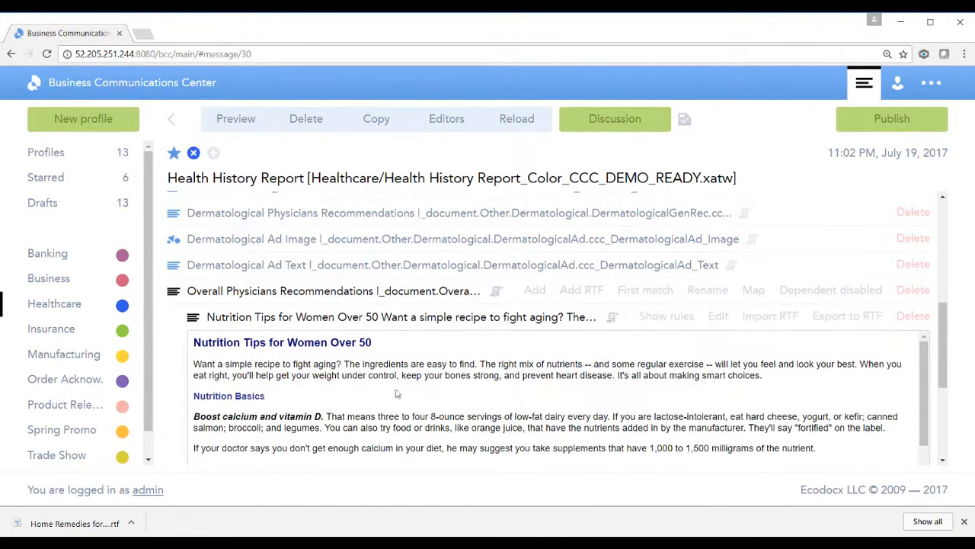
scroll(388, 389, down, 1)
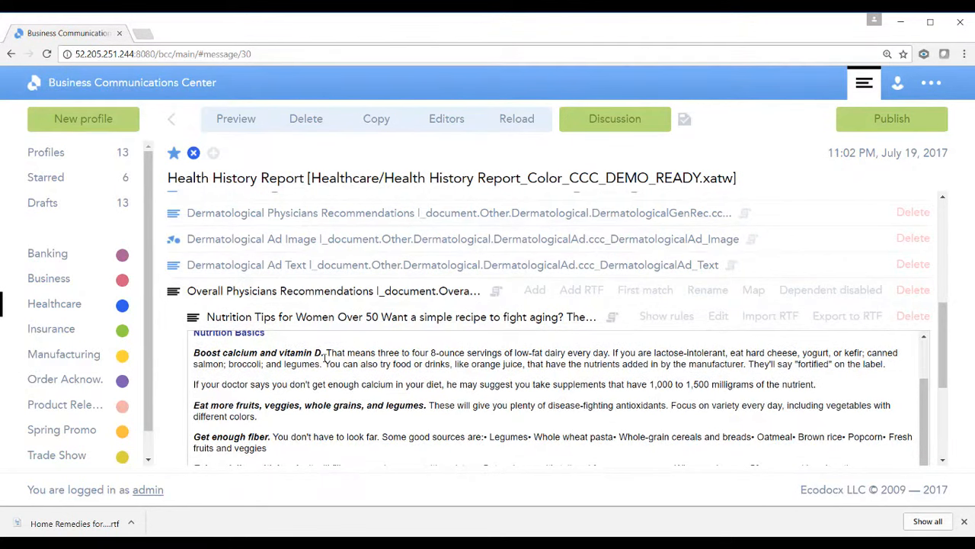
scroll(326, 364, up, 2)
scroll(236, 395, down, 3)
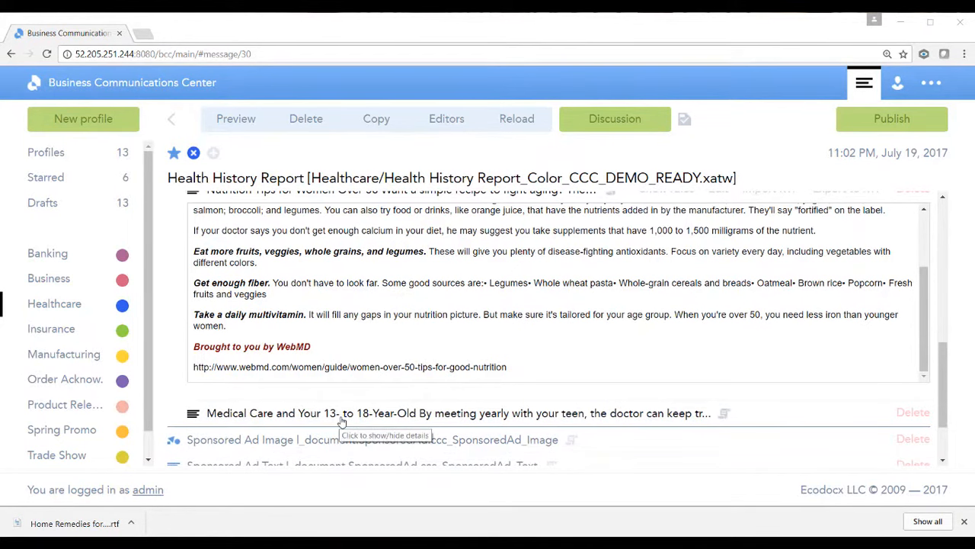
click(342, 421)
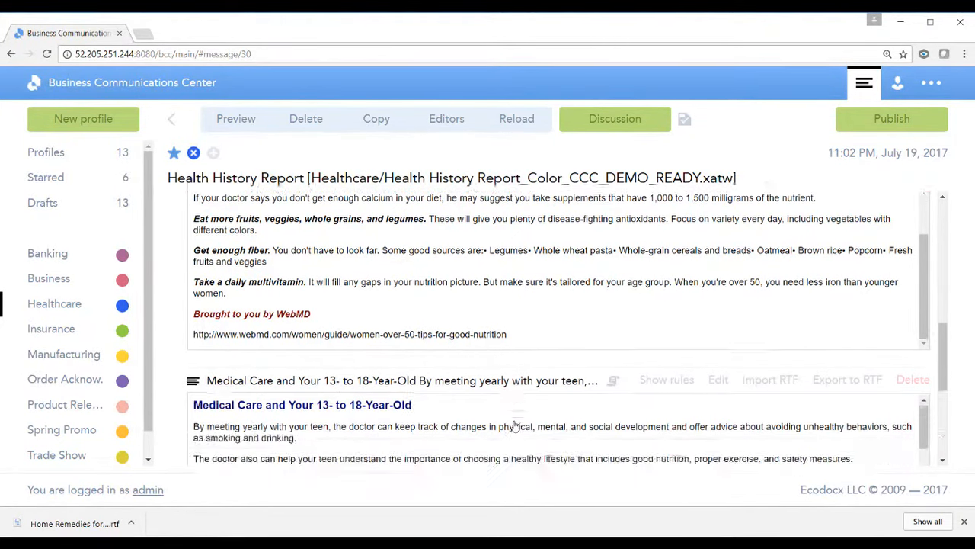
scroll(277, 349, up, 5)
scroll(312, 342, up, 5)
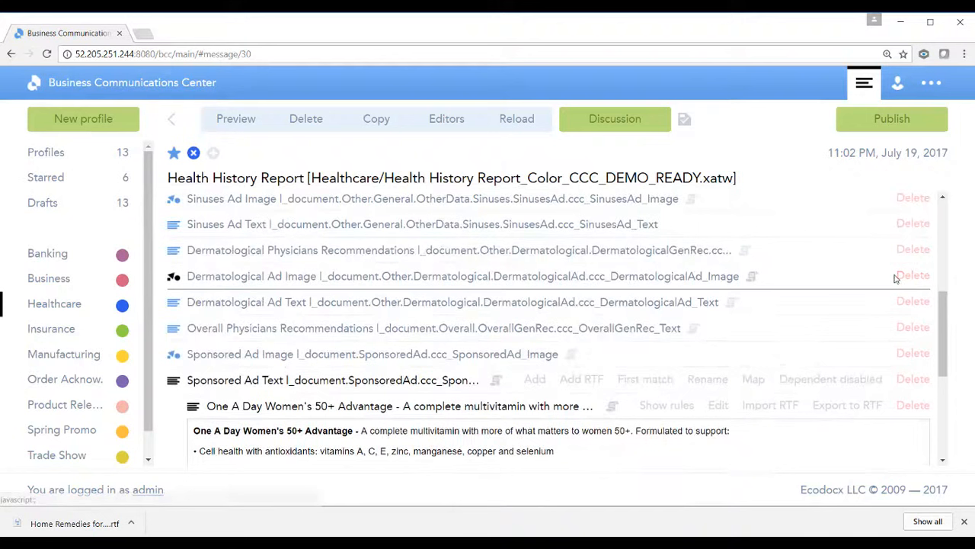
click(294, 381)
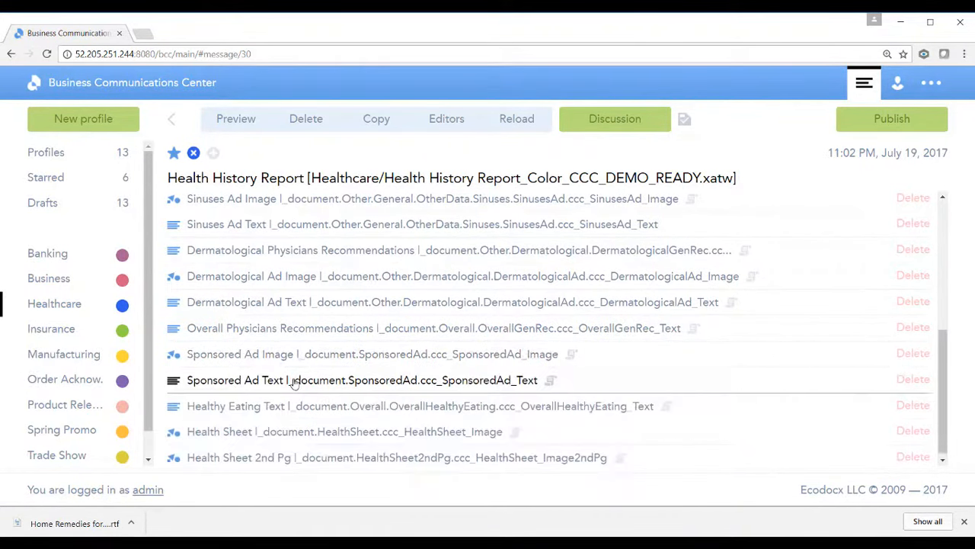
Step: Preview the PDF again and review the BMI table, One A Day 50+ ad and nutrition tips
click(245, 124)
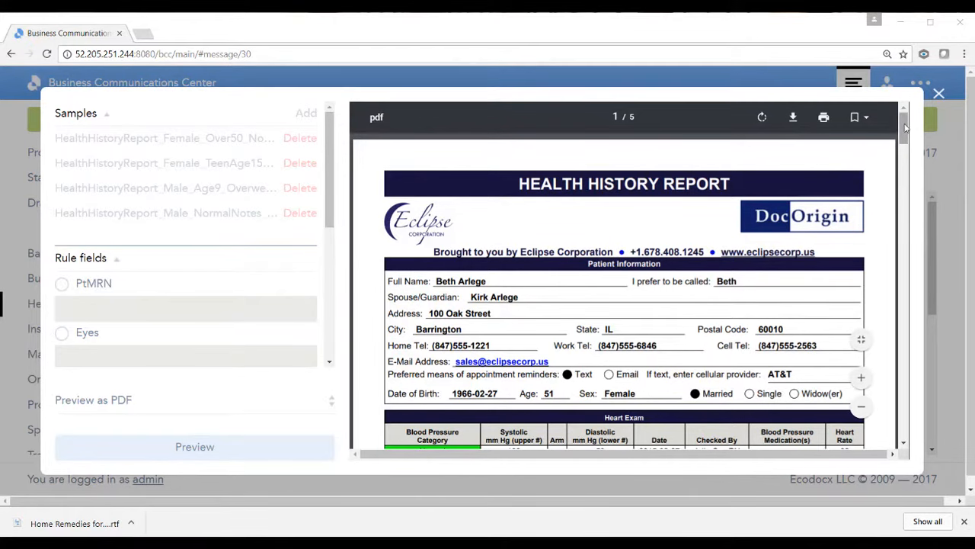
drag(905, 128, 902, 326)
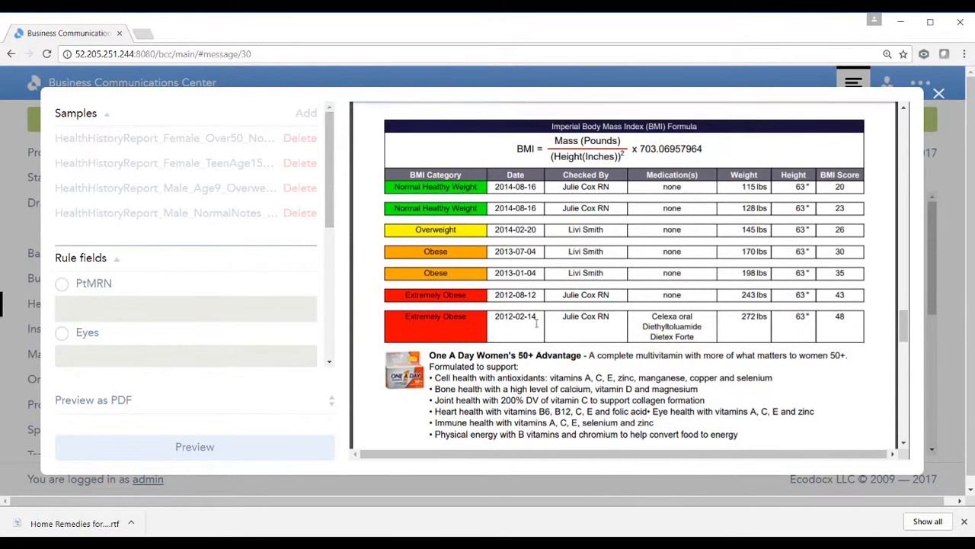
scroll(594, 317, up, 2)
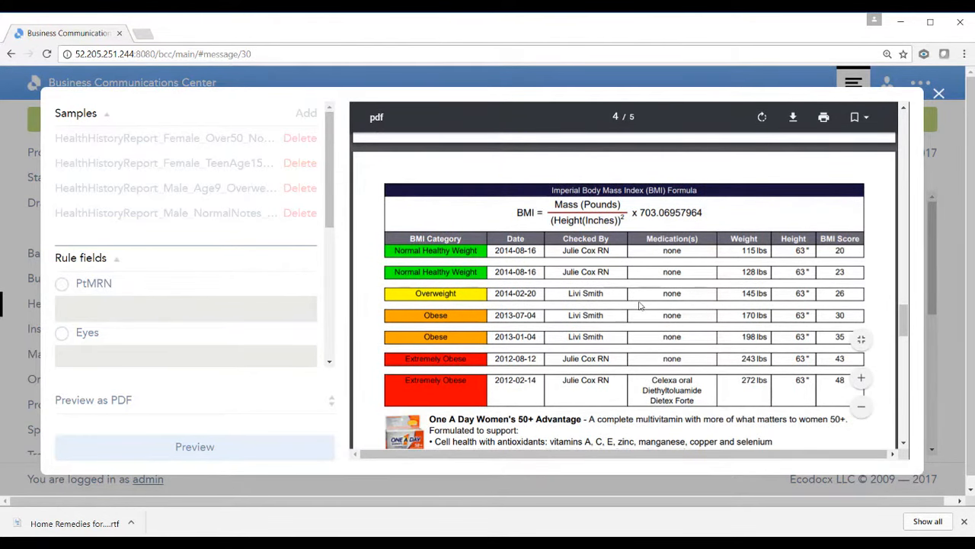
scroll(498, 251, down, 4)
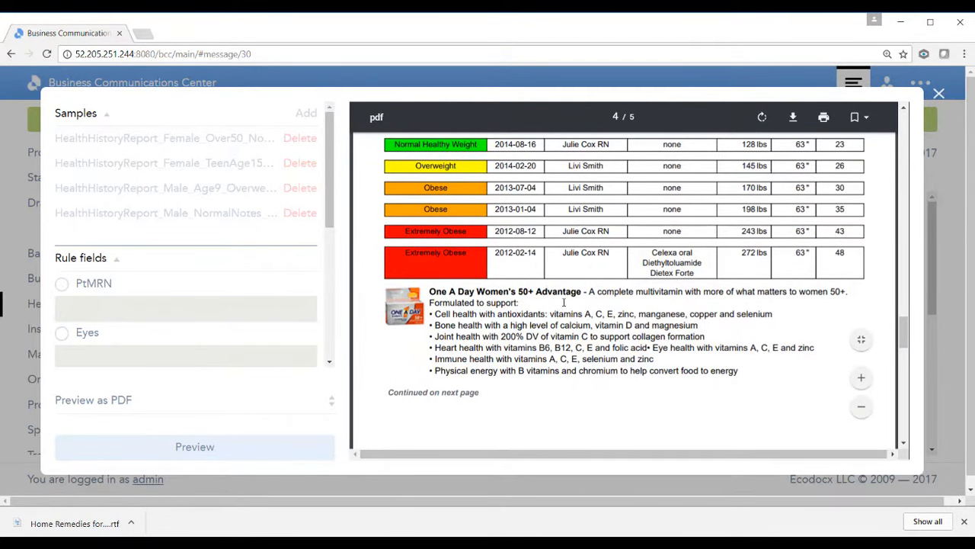
scroll(564, 303, down, 5)
scroll(564, 302, down, 2)
scroll(564, 303, down, 4)
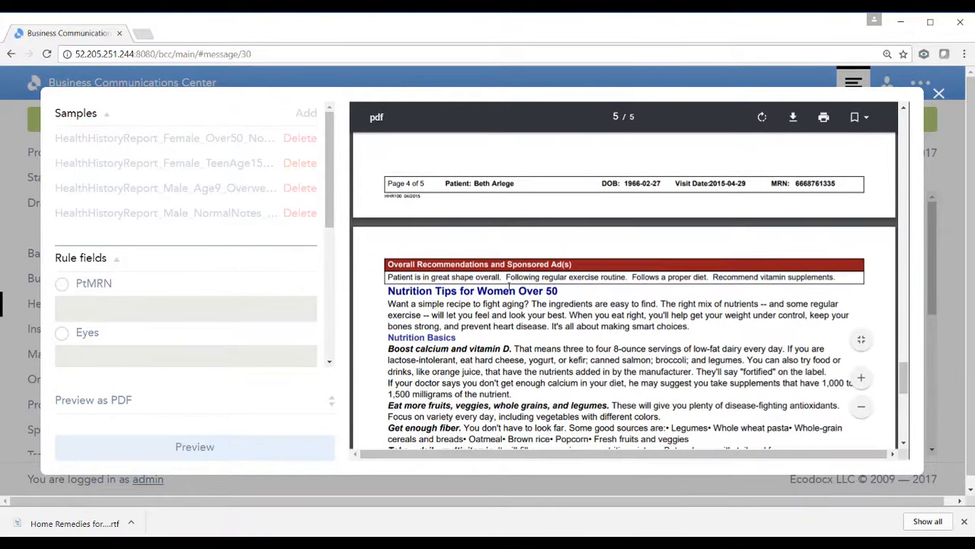
scroll(502, 292, up, 8)
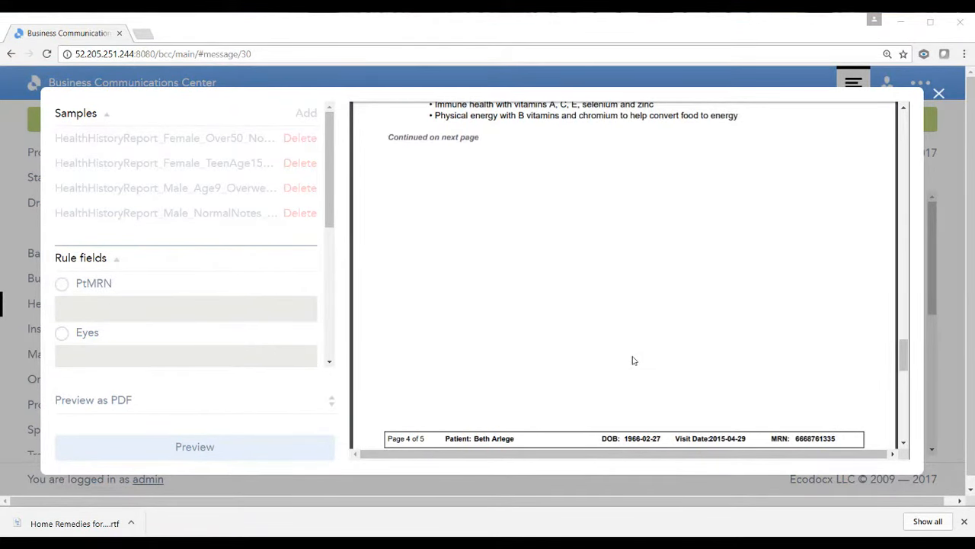
Step: Preview the HealthHistoryReport_Female_TeenAge15 sample zoomed in and read to its teen medical-care page
click(188, 168)
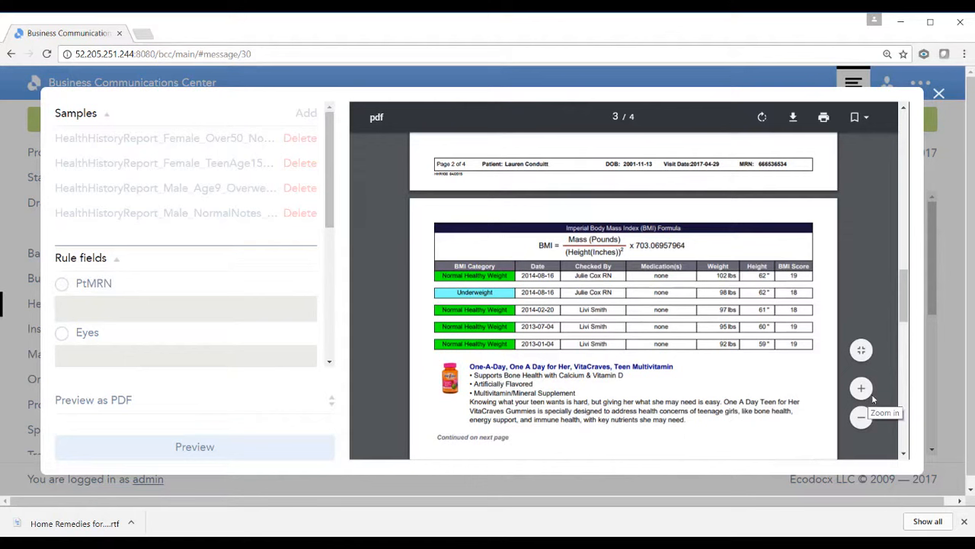
click(862, 389)
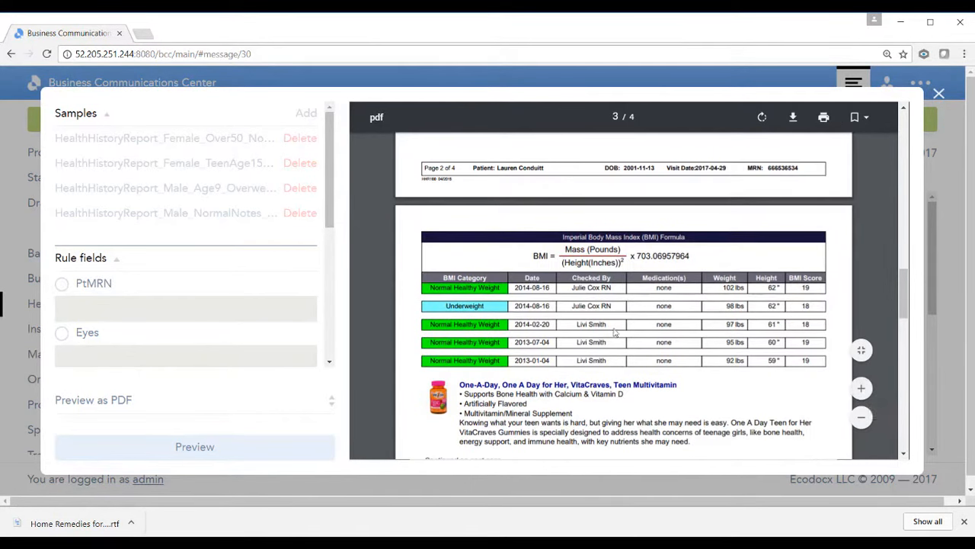
scroll(793, 364, down, 3)
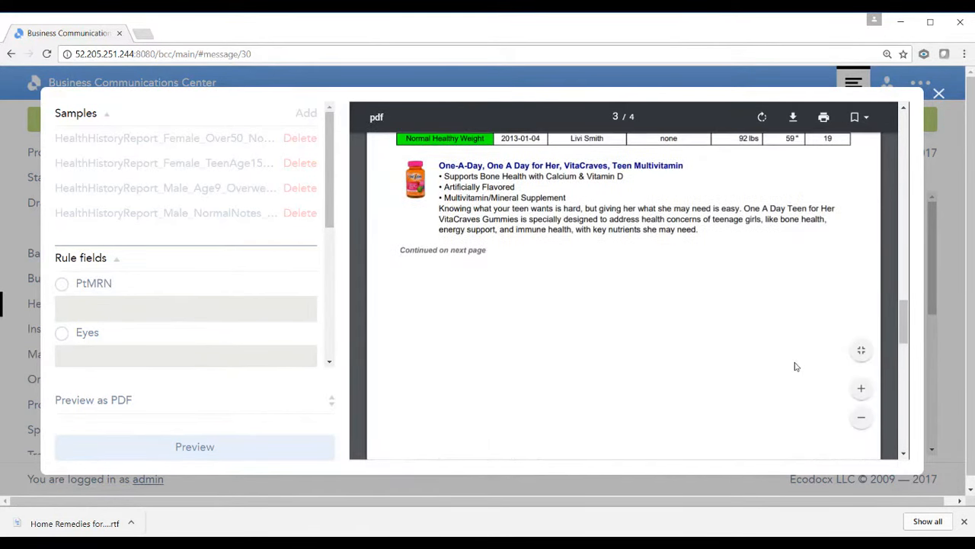
scroll(793, 364, down, 1)
scroll(793, 364, down, 3)
scroll(793, 364, down, 3)
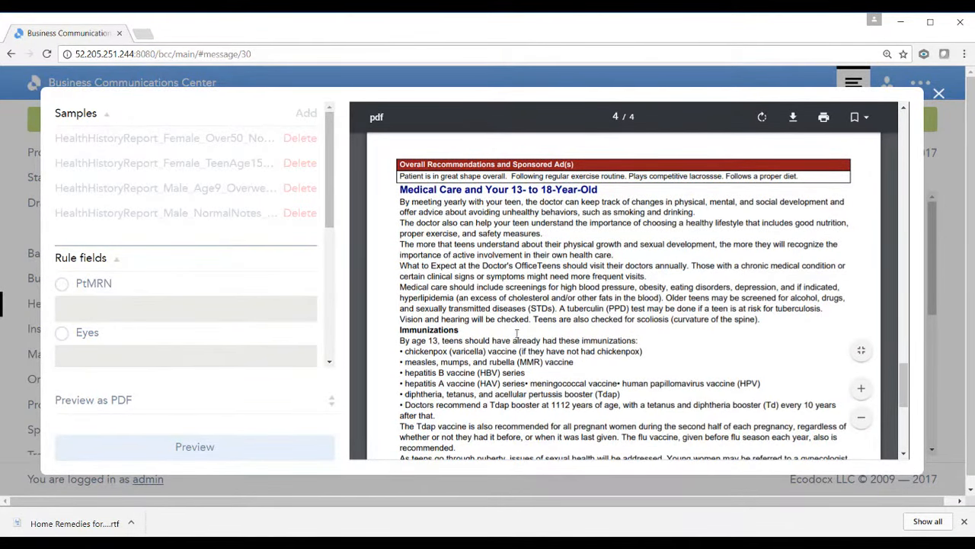
scroll(509, 349, down, 3)
scroll(509, 349, down, 2)
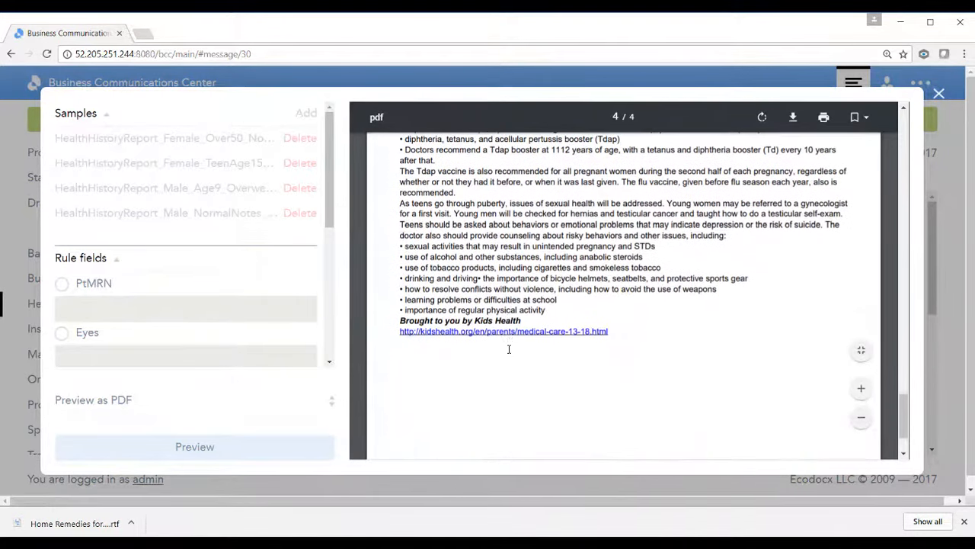
scroll(533, 358, down, 2)
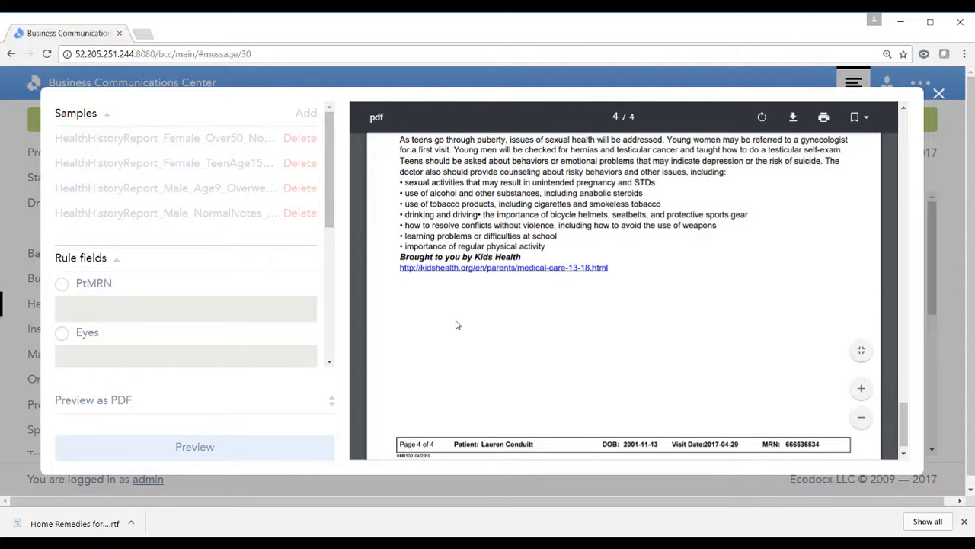
Step: Preview the HealthHistoryReport_Male_Age9_Overweight sample and zoom out to view its GO/SLOW/WHOA food charts
click(204, 189)
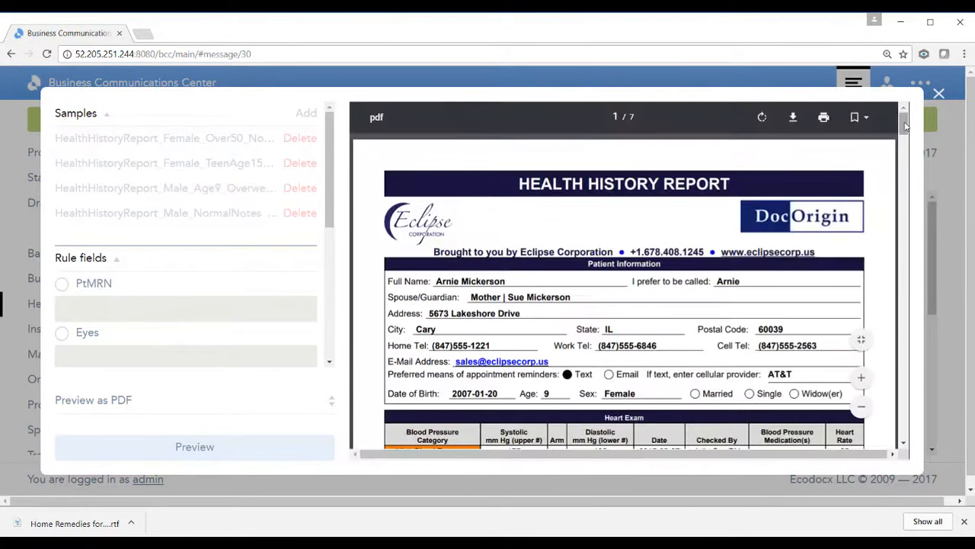
mouse_move(906, 126)
mouse_down()
mouse_move(900, 244)
mouse_move(785, 230)
mouse_up()
scroll(786, 232, down, 1)
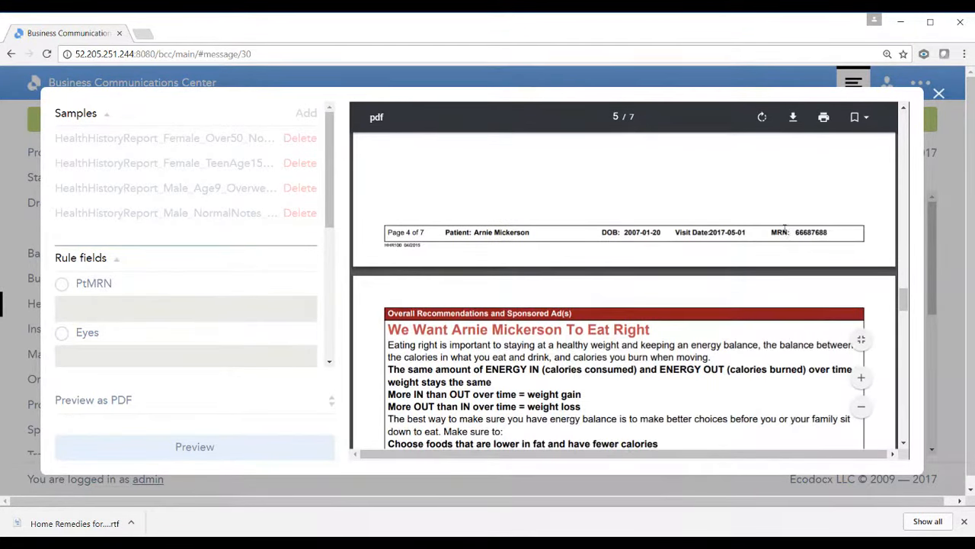
scroll(786, 231, down, 2)
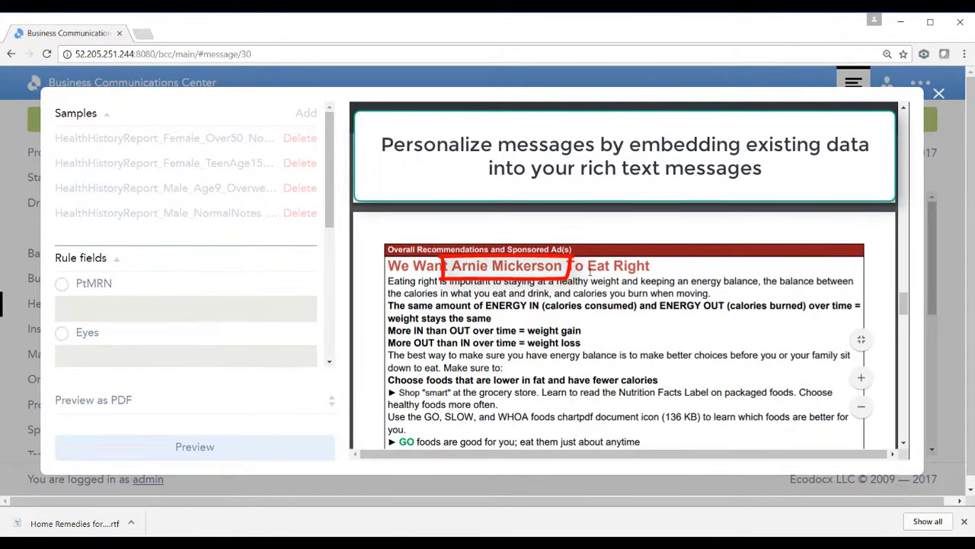
scroll(506, 328, down, 2)
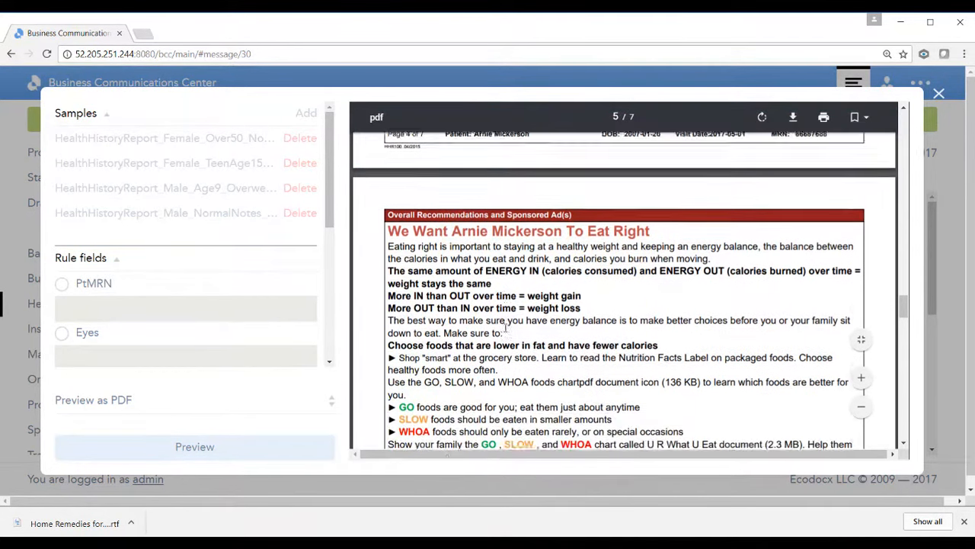
scroll(506, 328, down, 2)
scroll(470, 328, down, 2)
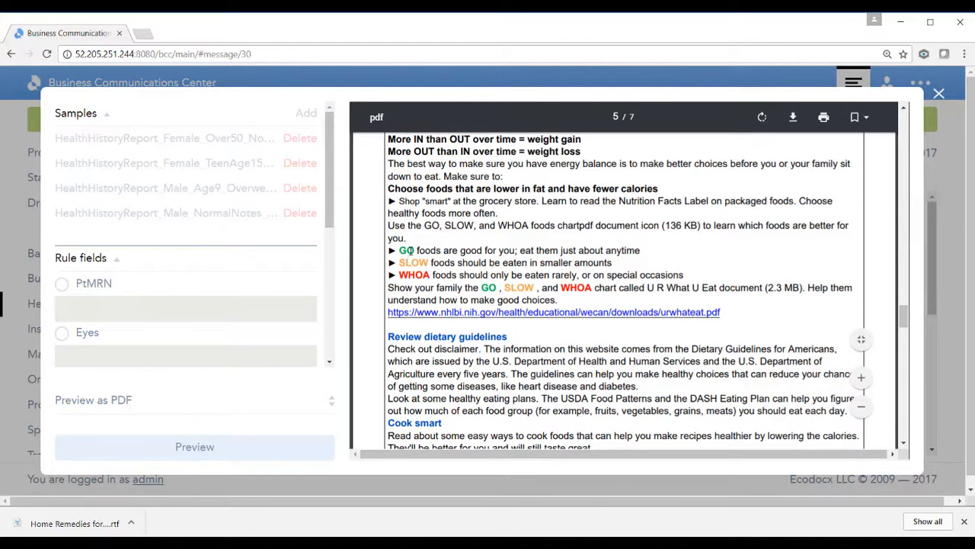
scroll(412, 255, down, 2)
scroll(411, 255, down, 5)
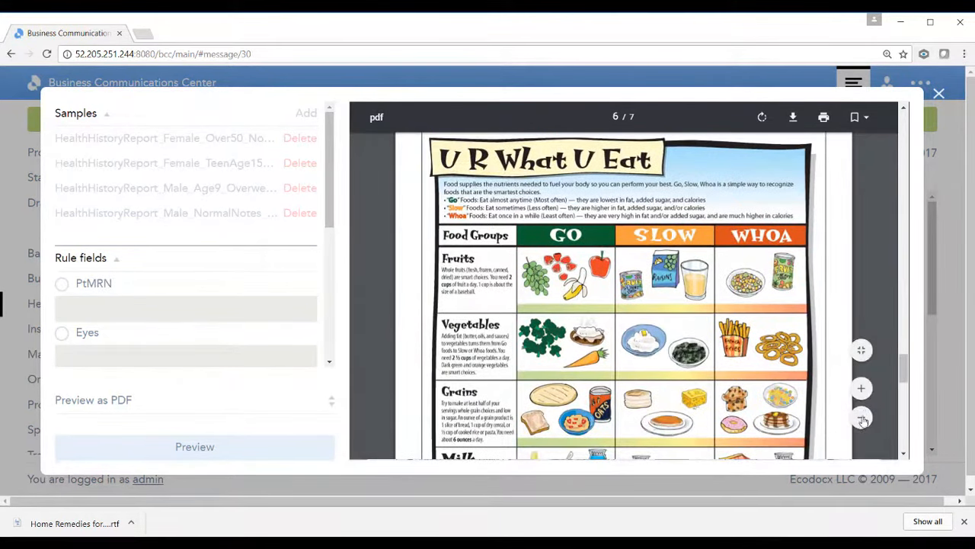
click(861, 418)
click(862, 422)
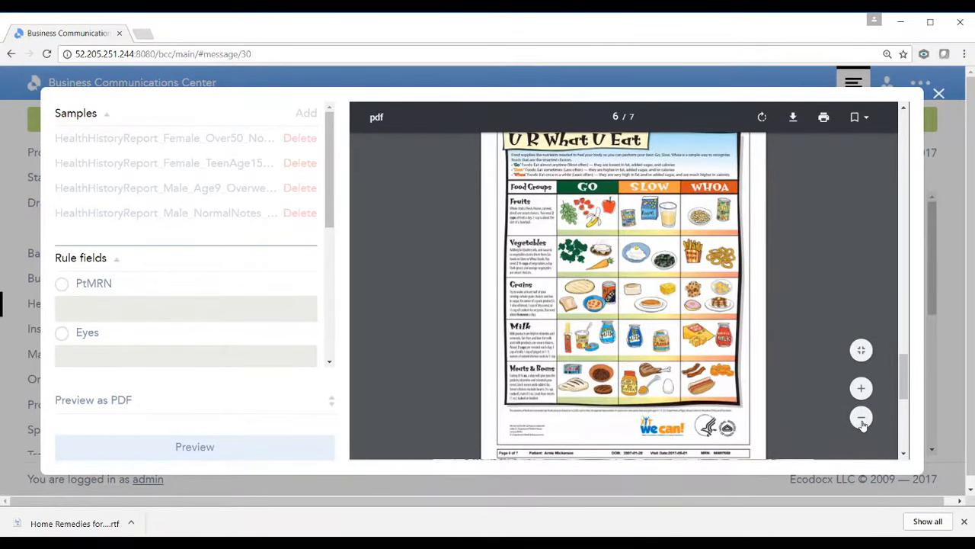
click(862, 419)
scroll(761, 413, down, 3)
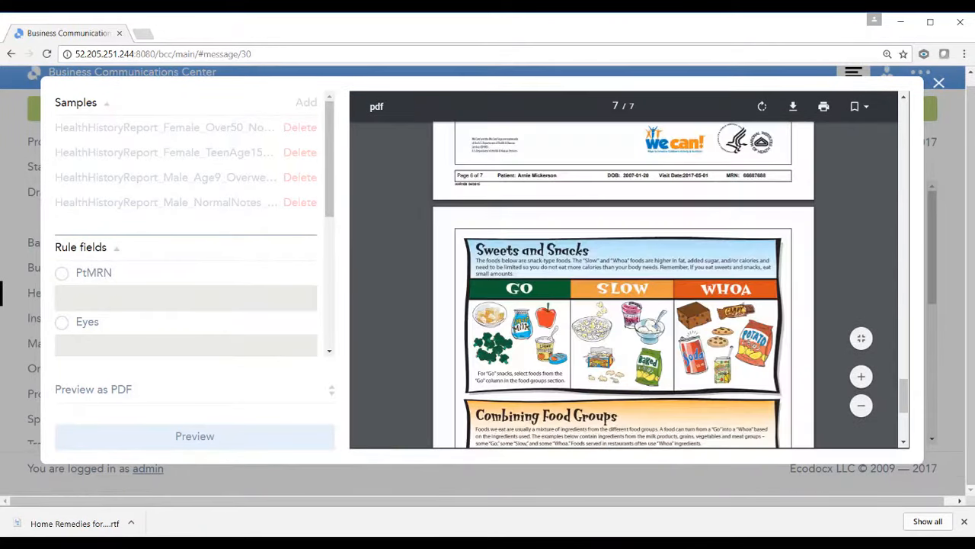
scroll(629, 269, down, 5)
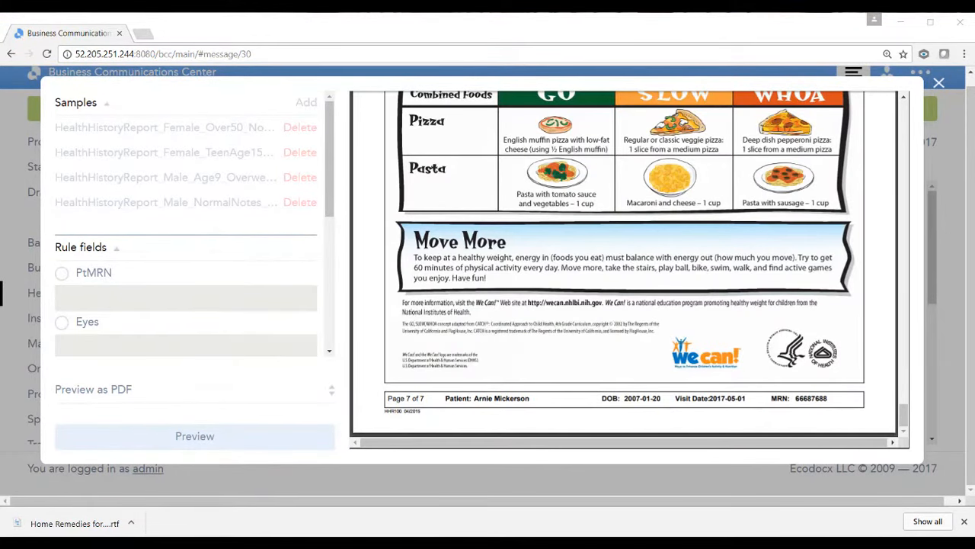
Step: Switch the preview format to Preview as HTML and generate the child report as tabbed HTML
click(329, 394)
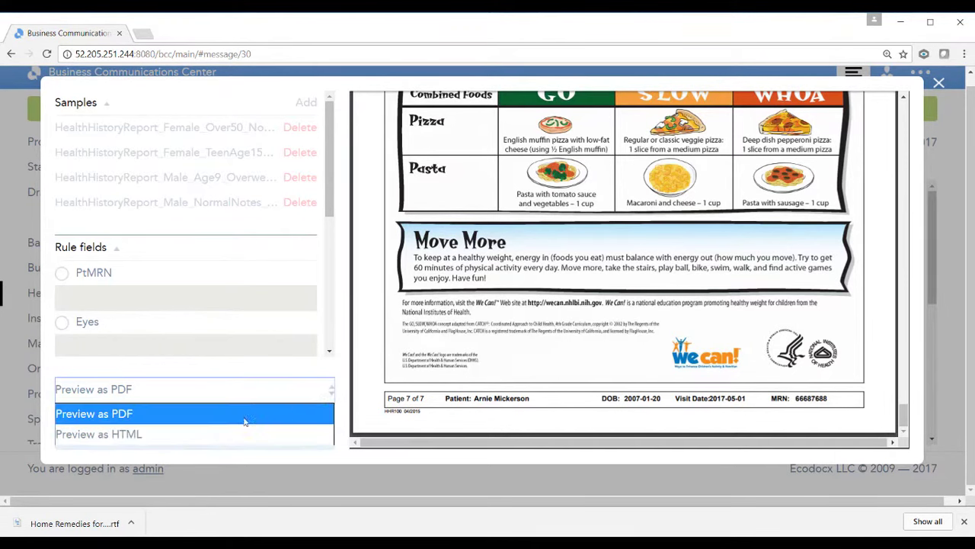
click(107, 434)
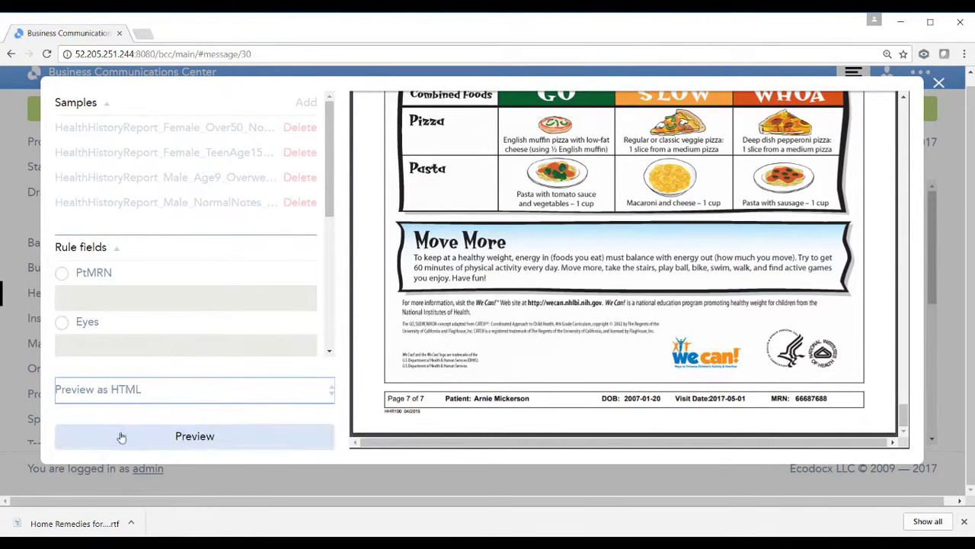
click(218, 446)
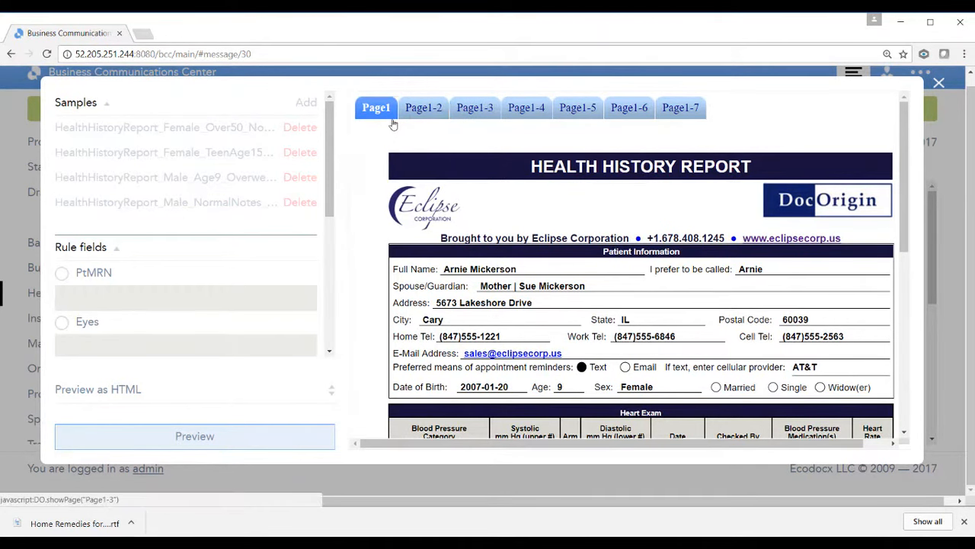
Step: Step through the Page1-2 to Page1-6 tabs up to the U R What U Eat chart page
click(432, 112)
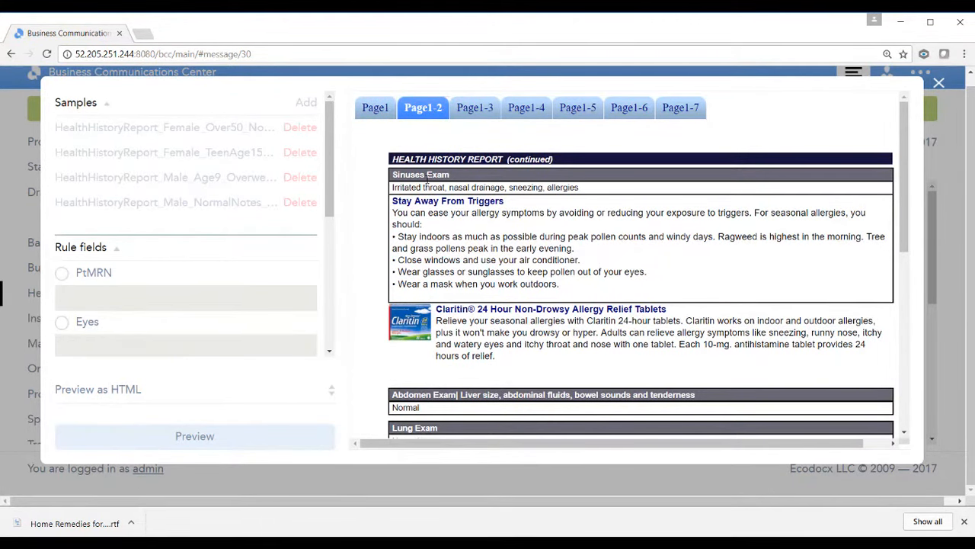
click(472, 113)
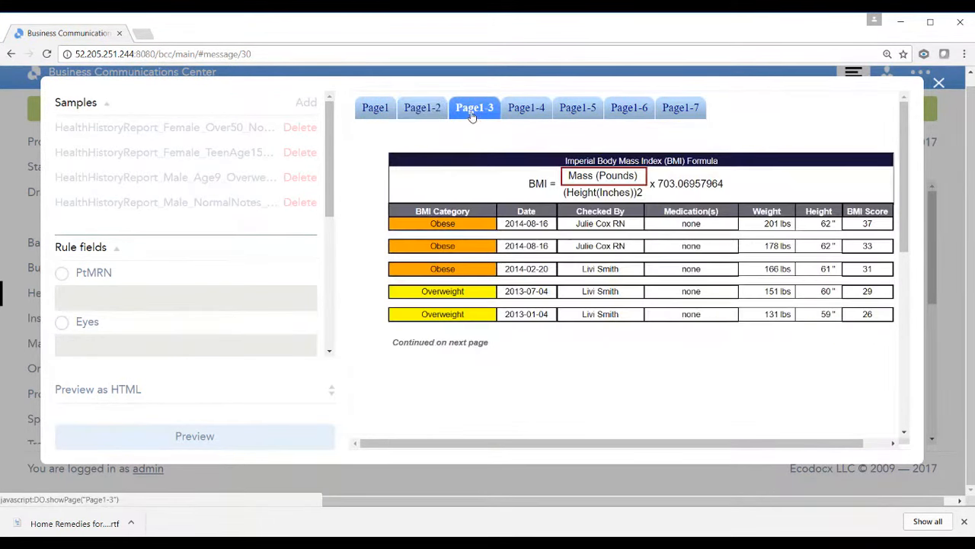
click(538, 113)
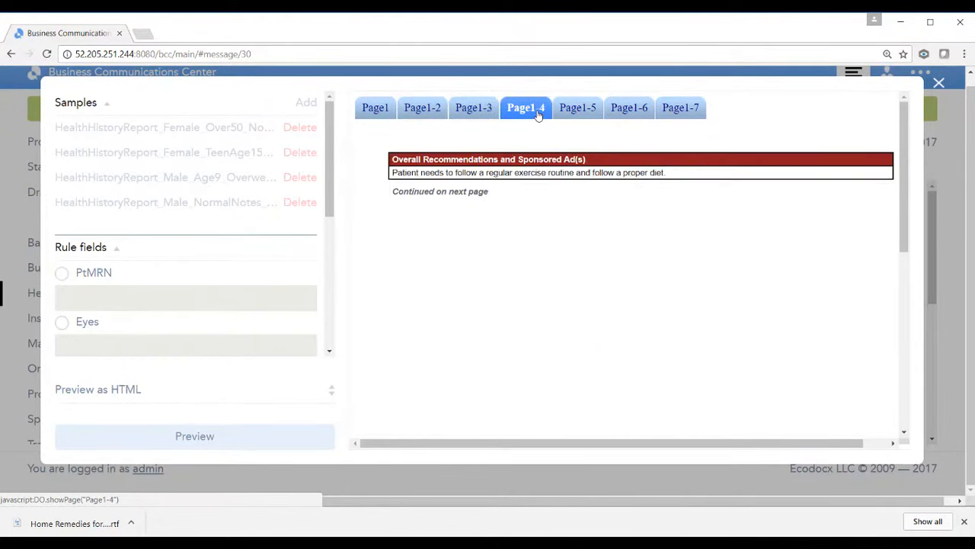
click(575, 113)
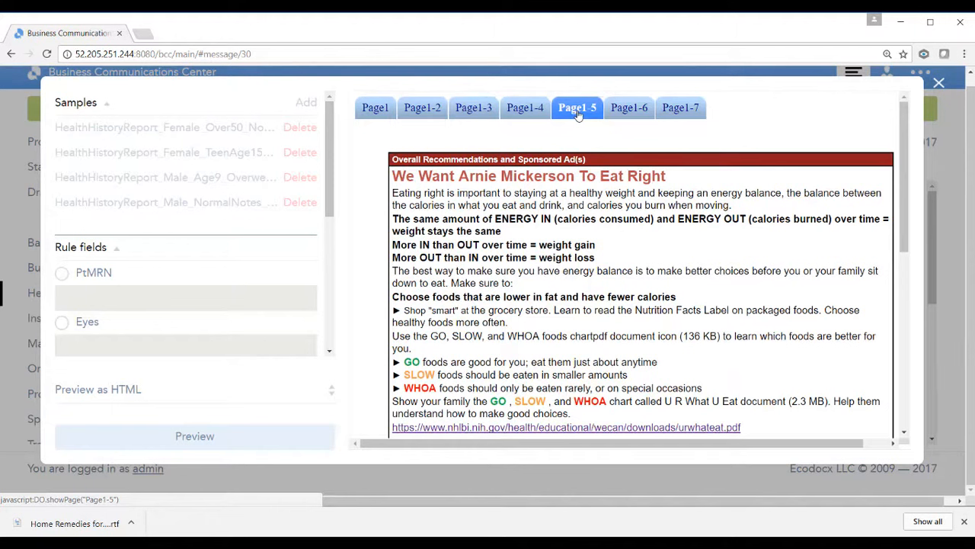
click(637, 114)
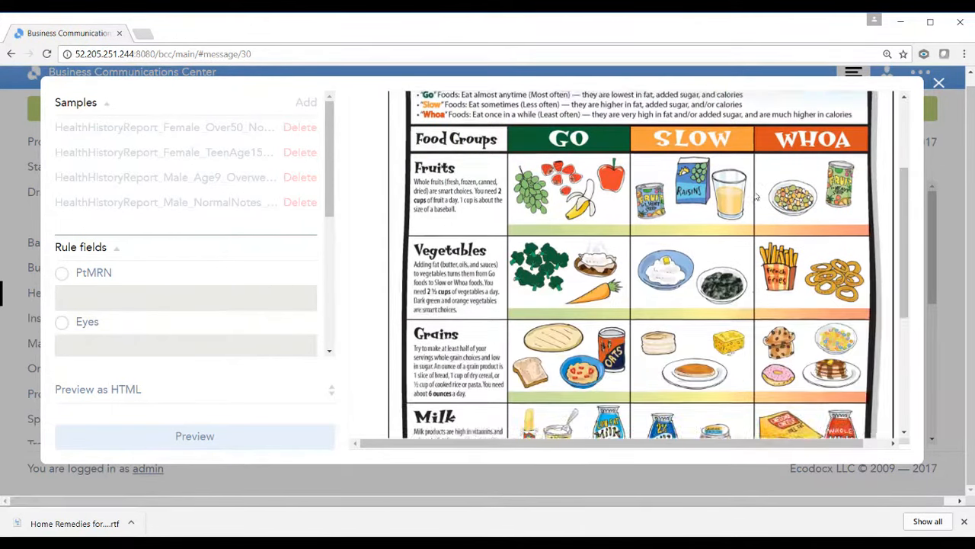
scroll(754, 195, down, 5)
scroll(752, 195, down, 1)
scroll(753, 194, up, 3)
scroll(753, 192, up, 2)
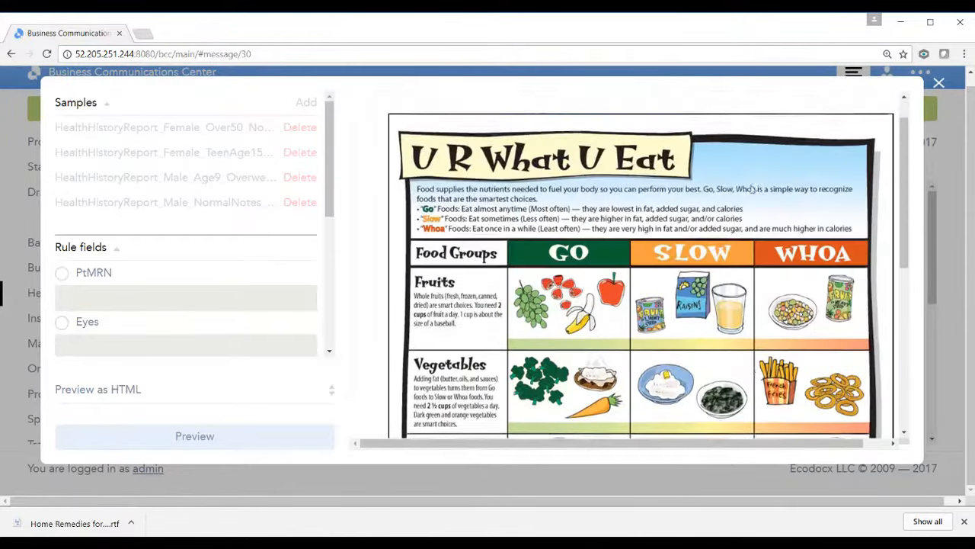
scroll(753, 189, up, 2)
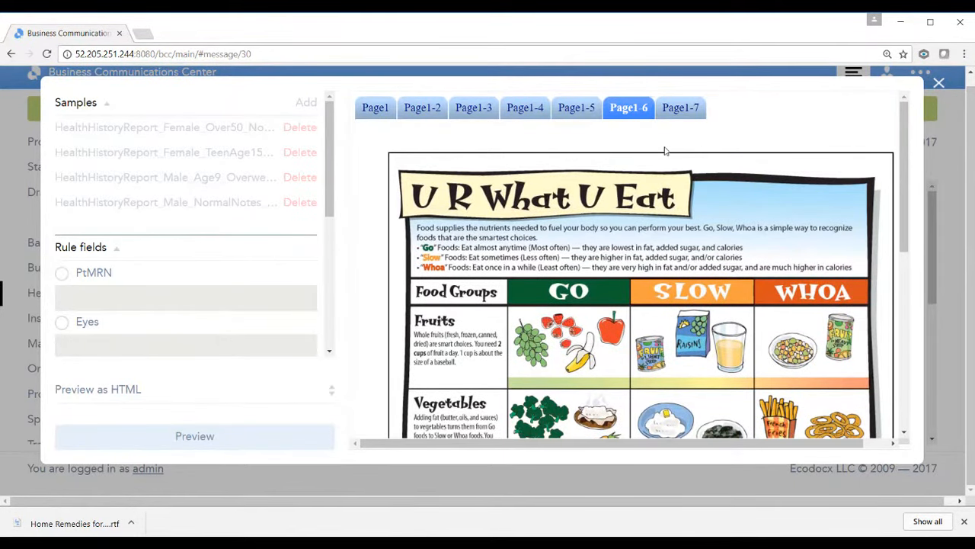